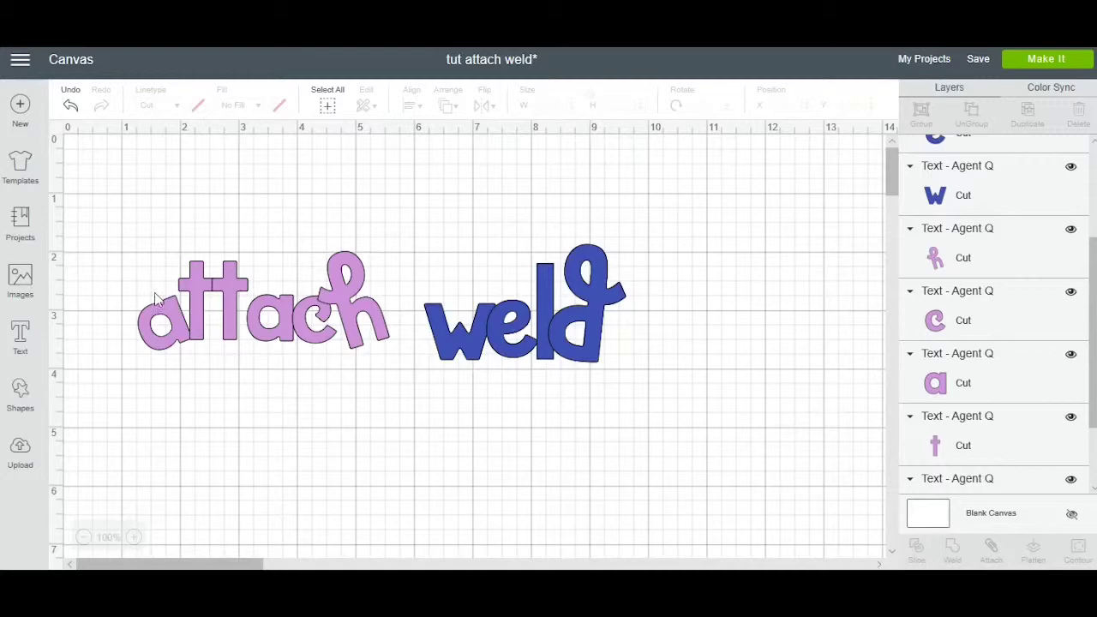
Shift the purple 'attach' letters up-left to X 1.002, Y 1.814 and dismiss the Dropbox promotion
left_click_drag(137, 271, 409, 418)
left_click_drag(306, 313, 289, 303)
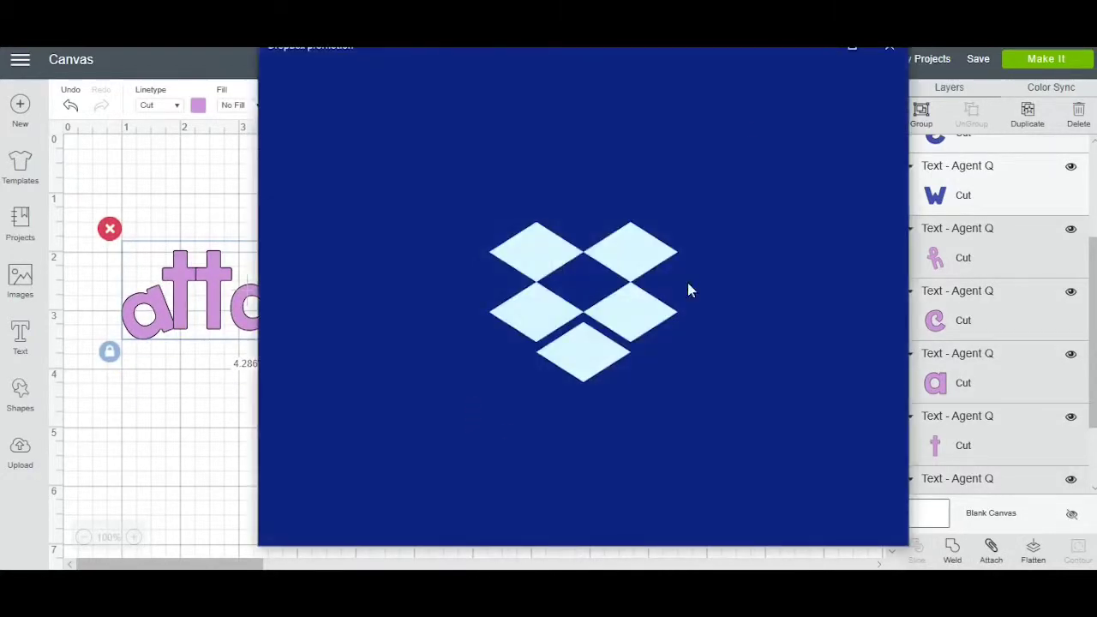
left_click(889, 48)
Move the blue 'weld' letters further right, then reselect all the 'attach' letters
left_click(440, 401)
left_click_drag(426, 277, 598, 370)
left_click_drag(436, 375, 522, 360)
left_click(464, 379)
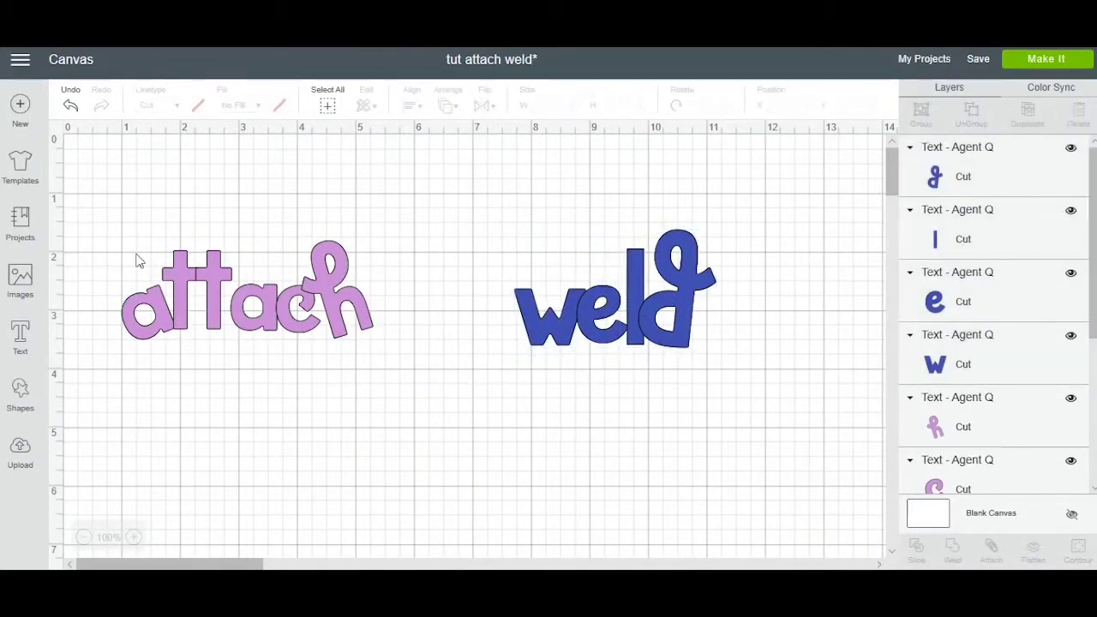
left_click_drag(122, 230, 434, 408)
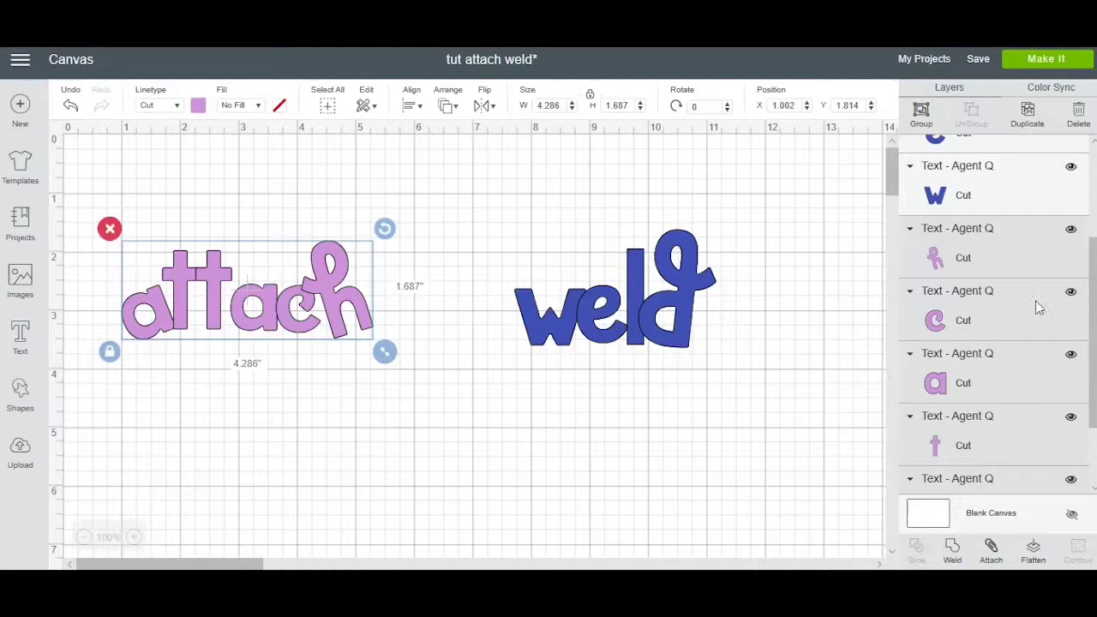
Attach the selected purple letters into one group and drag it up toward the top left
left_click(991, 553)
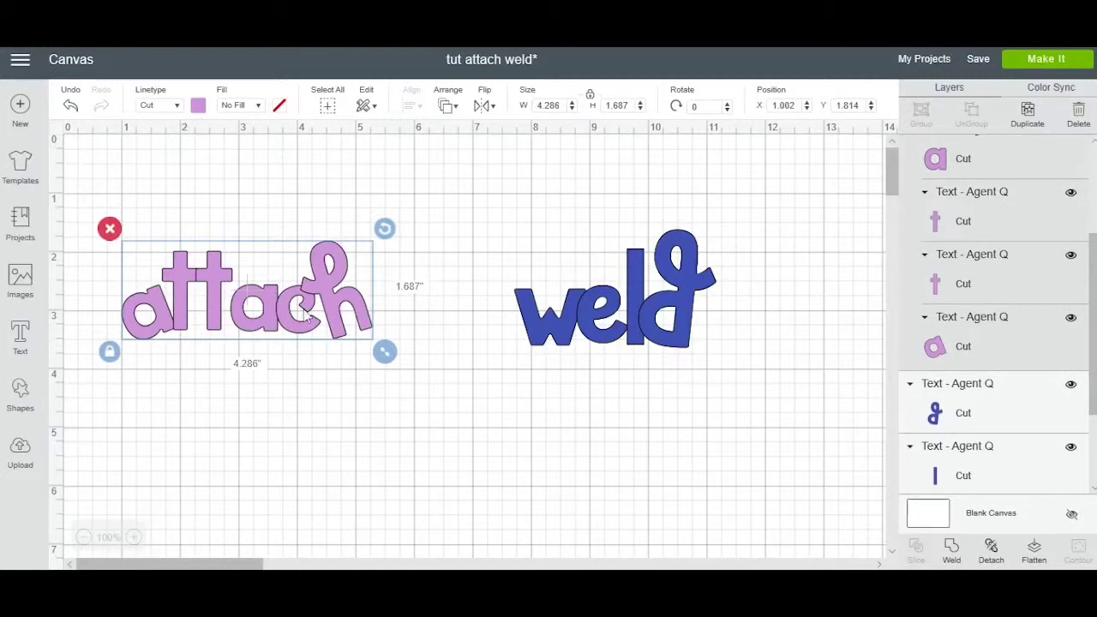
left_click(395, 411)
left_click(310, 334)
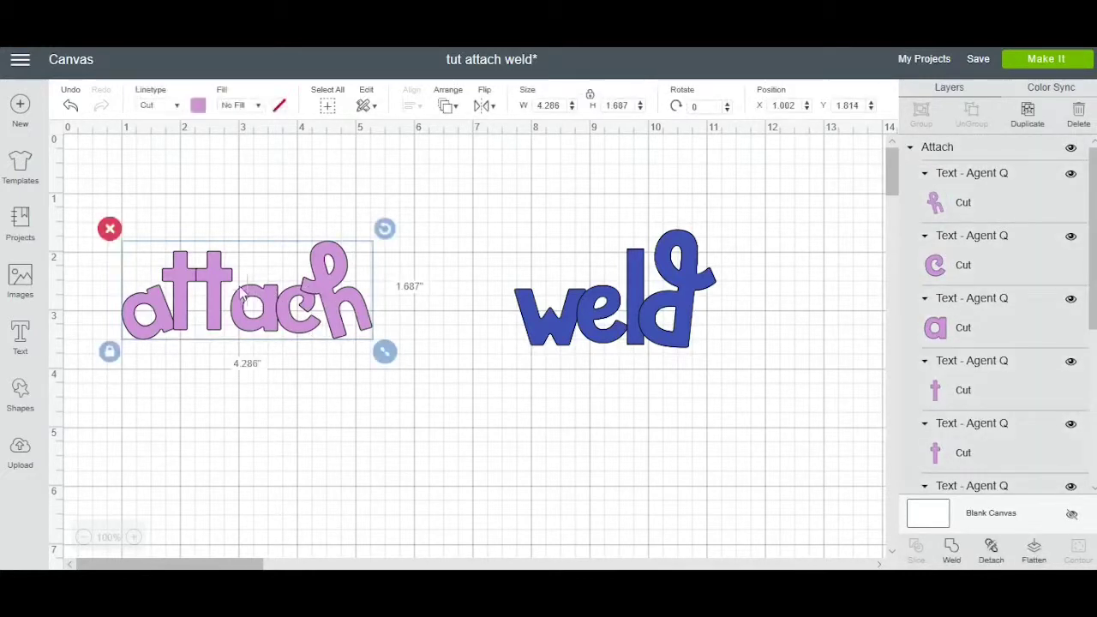
left_click_drag(243, 294, 213, 249)
left_click(491, 470)
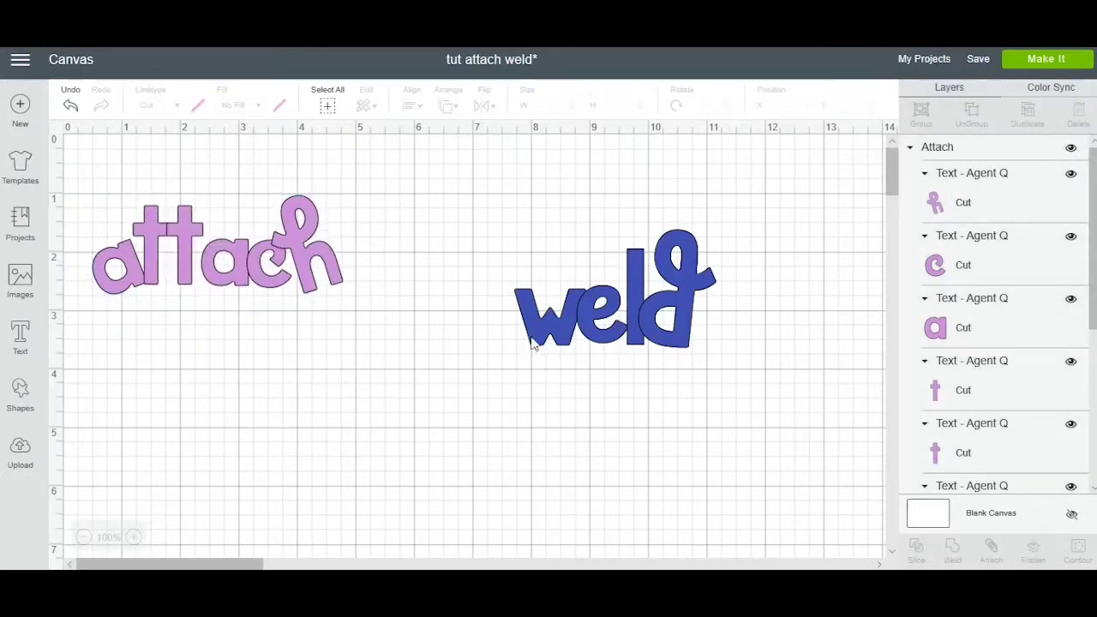
Drag the blue 'w' on its own so it overlaps the 'e'
left_click_drag(533, 343, 557, 336)
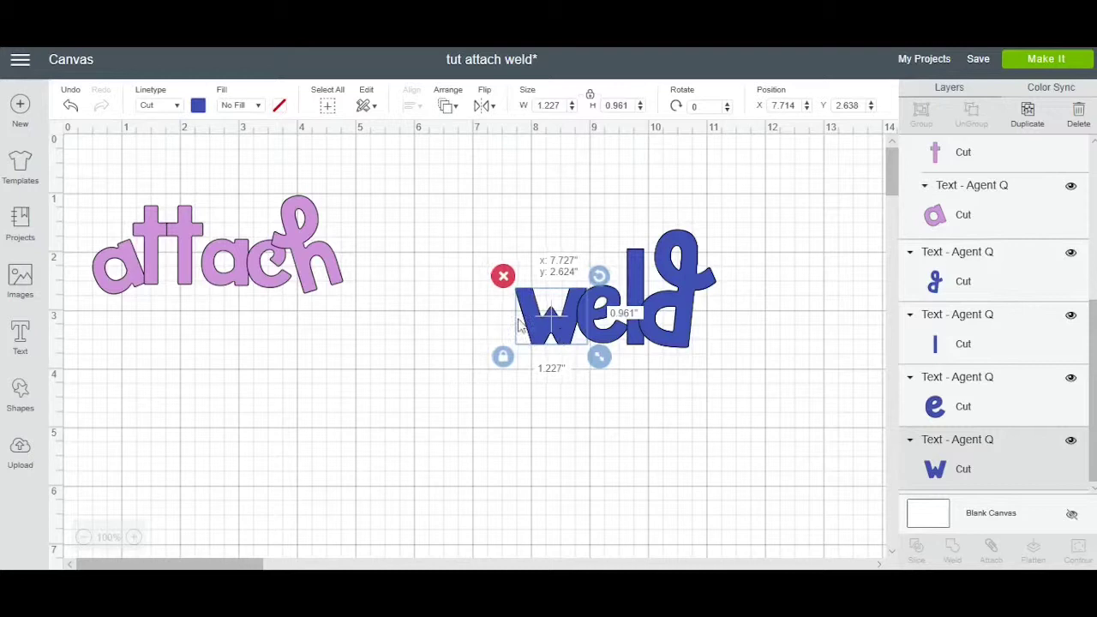
left_click(236, 274)
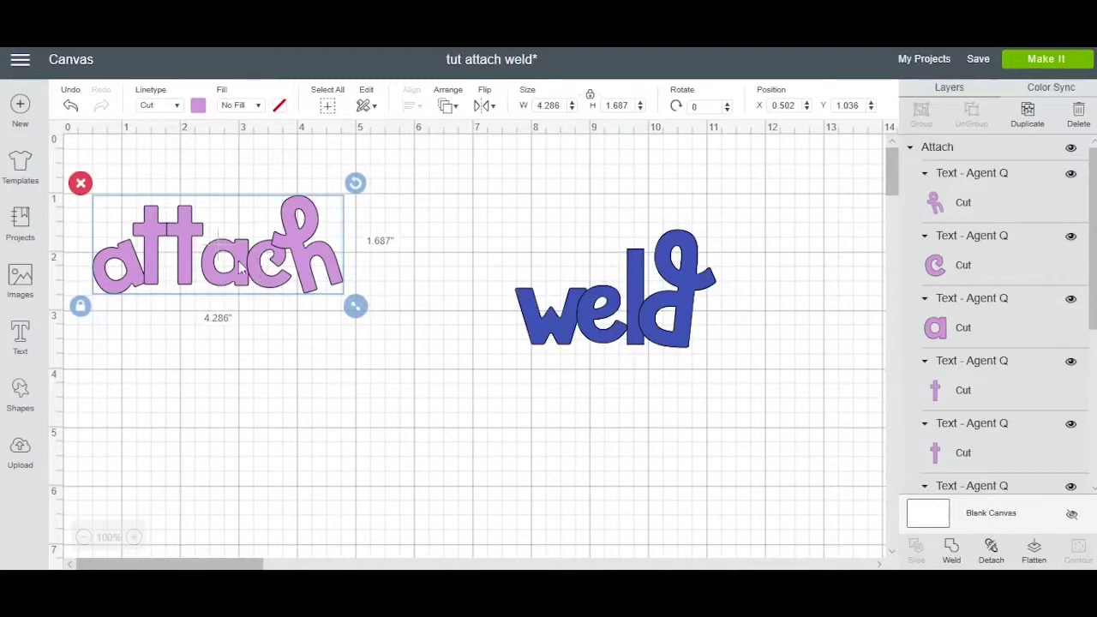
left_click(494, 275)
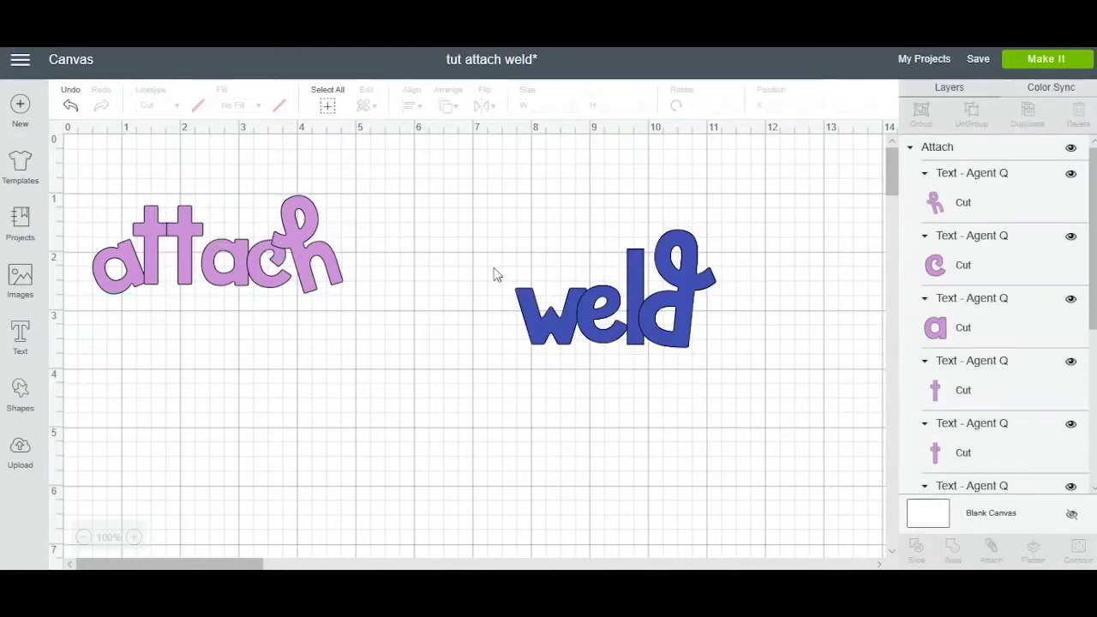
Nudge the 'w' slightly left and up, then select all four 'weld' letters
left_click_drag(485, 228, 746, 367)
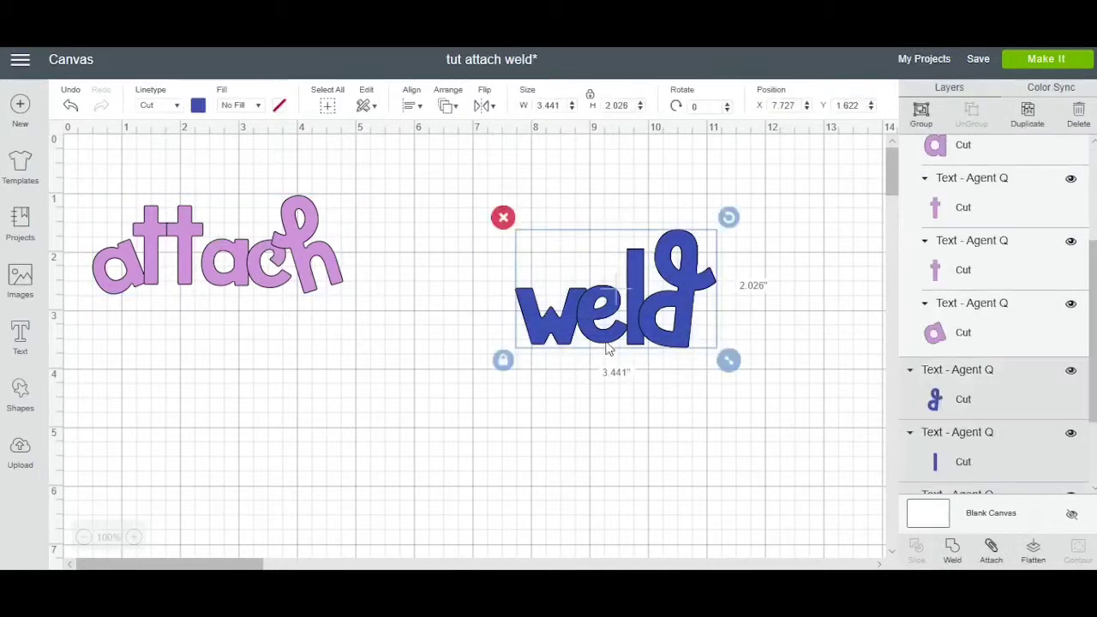
left_click(558, 350)
mouse_move(541, 344)
left_mouse_down()
mouse_move(504, 342)
mouse_move(528, 332)
mouse_move(545, 344)
left_mouse_up()
left_click(480, 249)
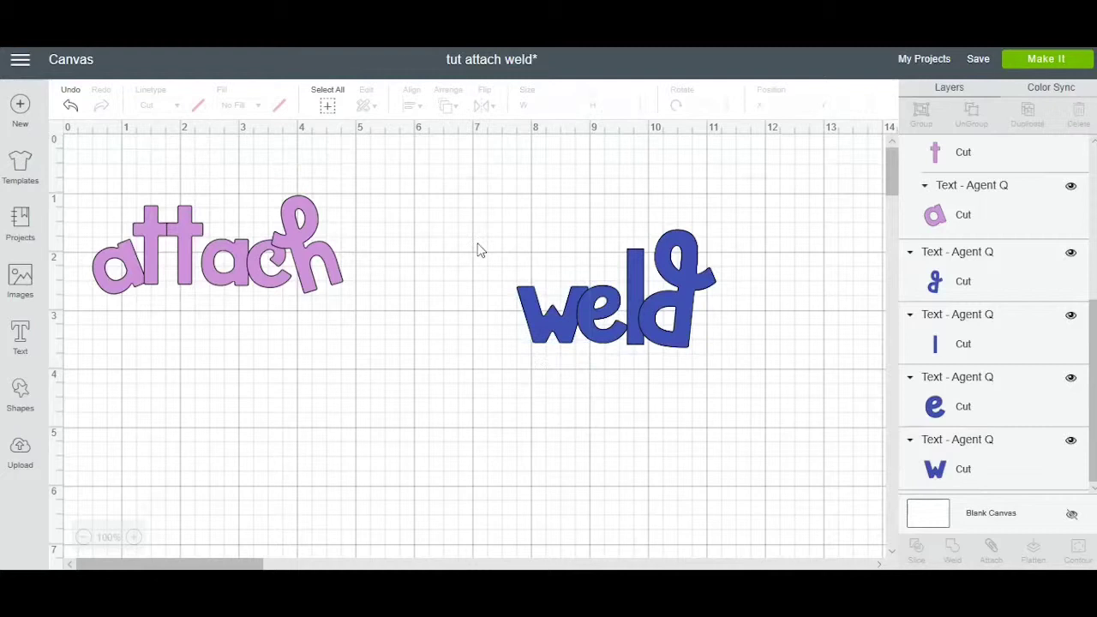
left_click_drag(480, 249, 777, 372)
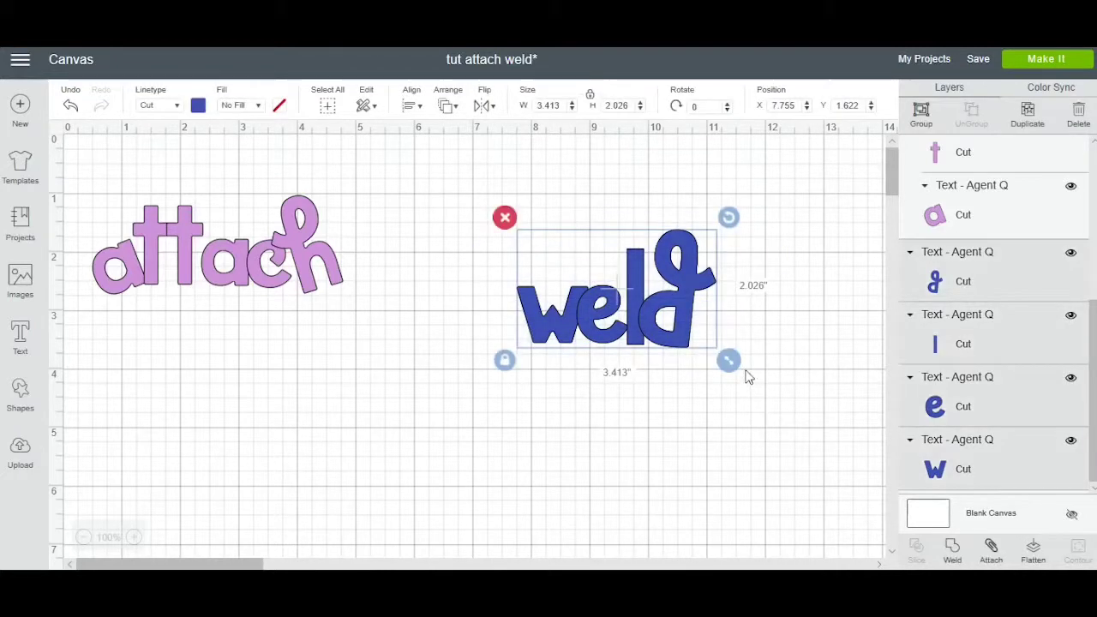
Weld the letters into one Weld Result shape and place it beside 'attach'
left_click(952, 553)
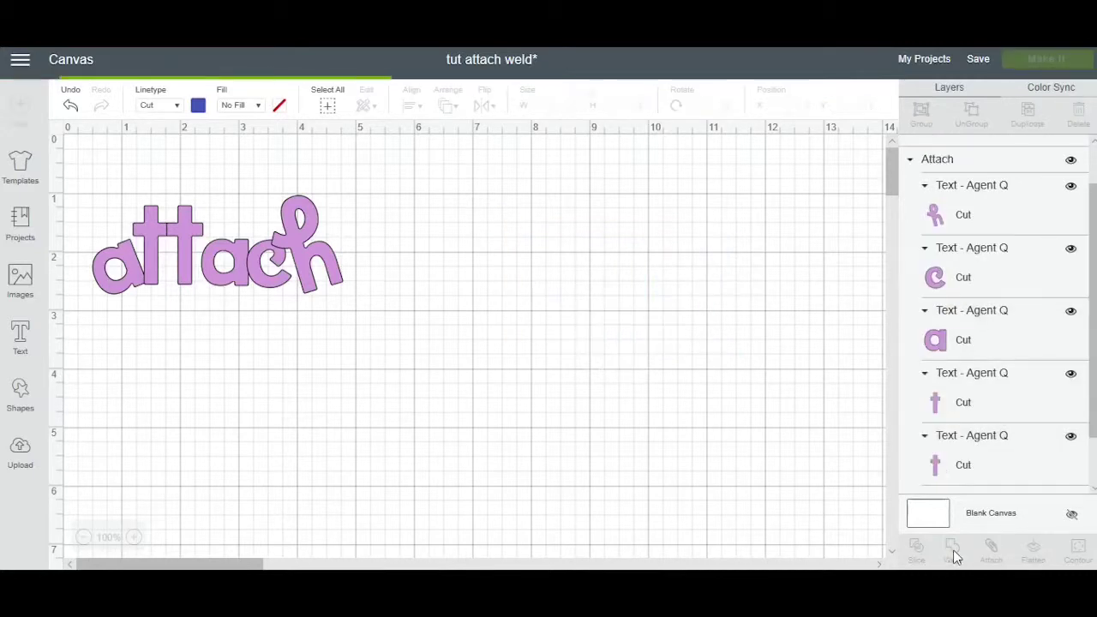
left_click_drag(627, 317, 493, 289)
left_click(516, 320)
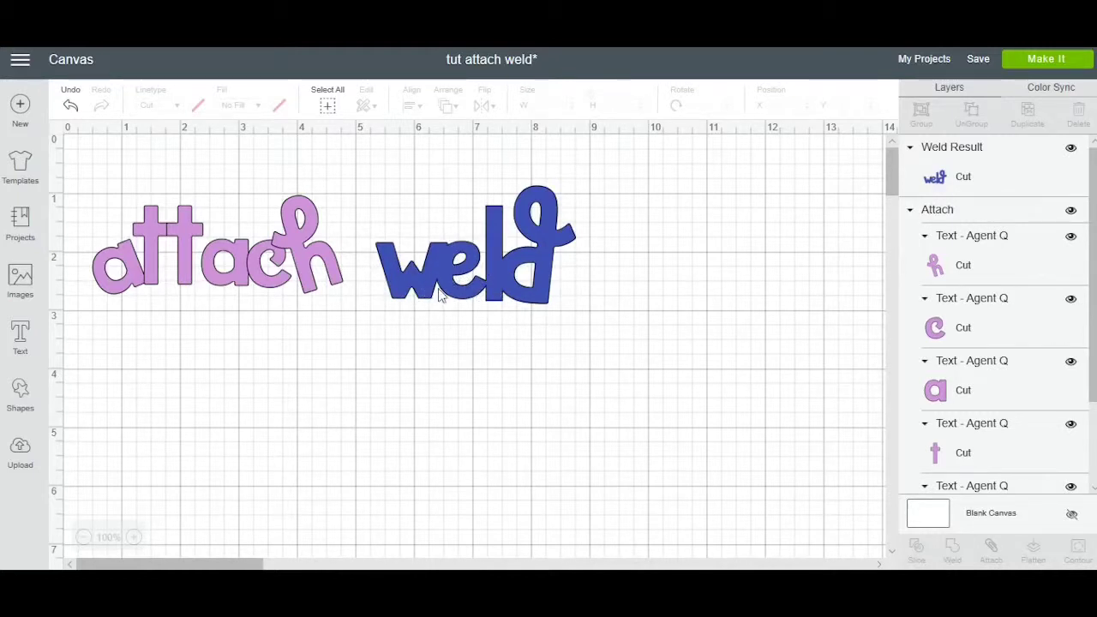
Shift the Weld Result right and down, nudge 'attach' right and down, then raise the weld shape
left_click_drag(445, 257, 497, 271)
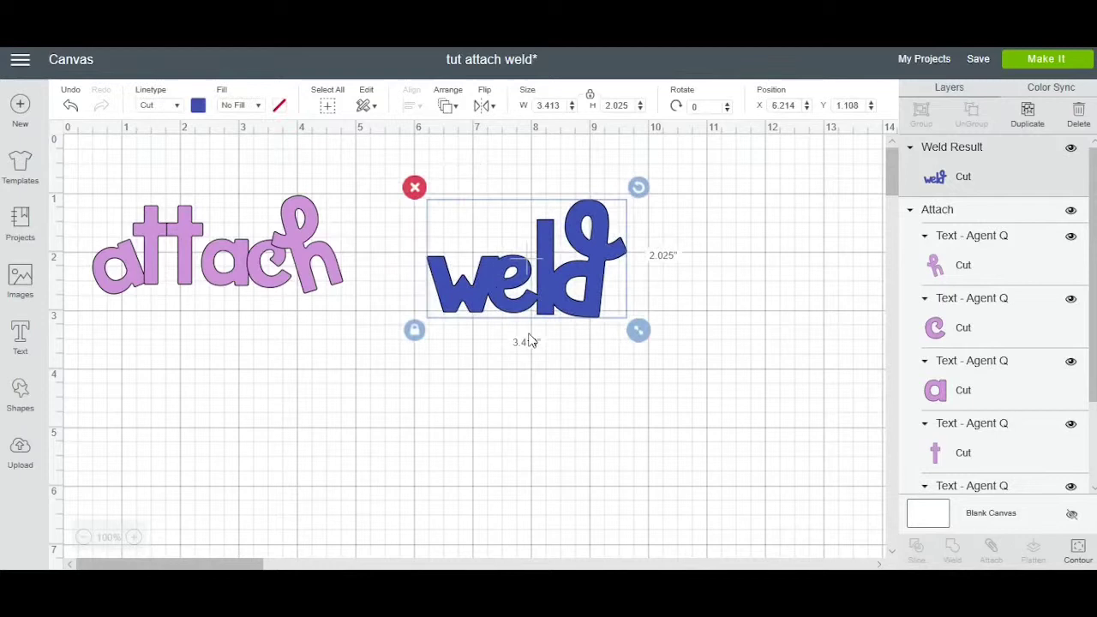
left_click(548, 421)
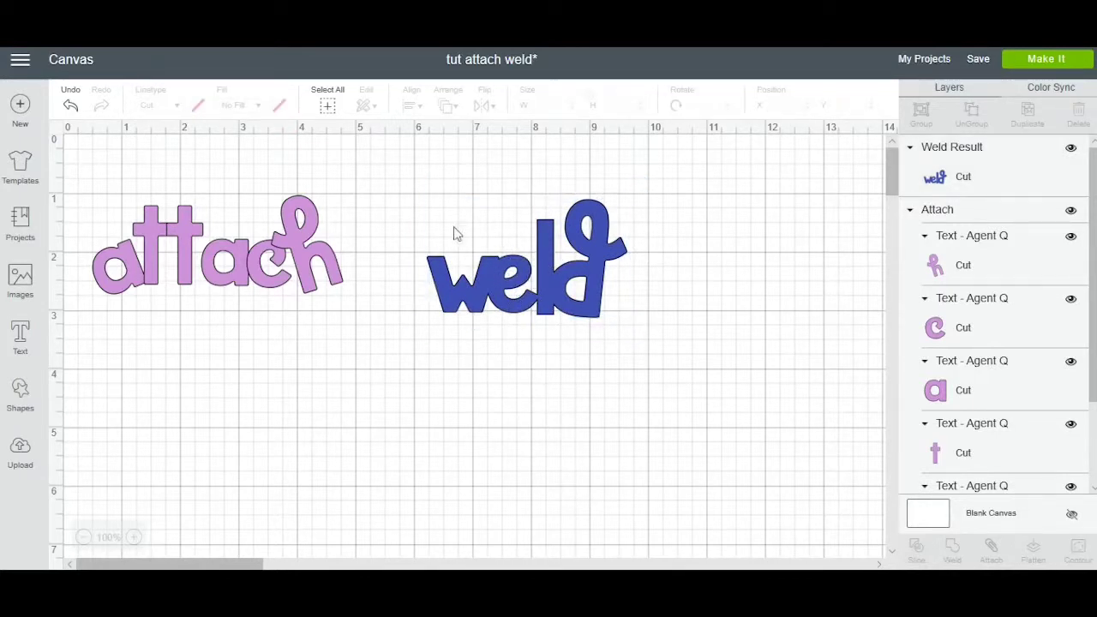
left_click_drag(184, 256, 212, 274)
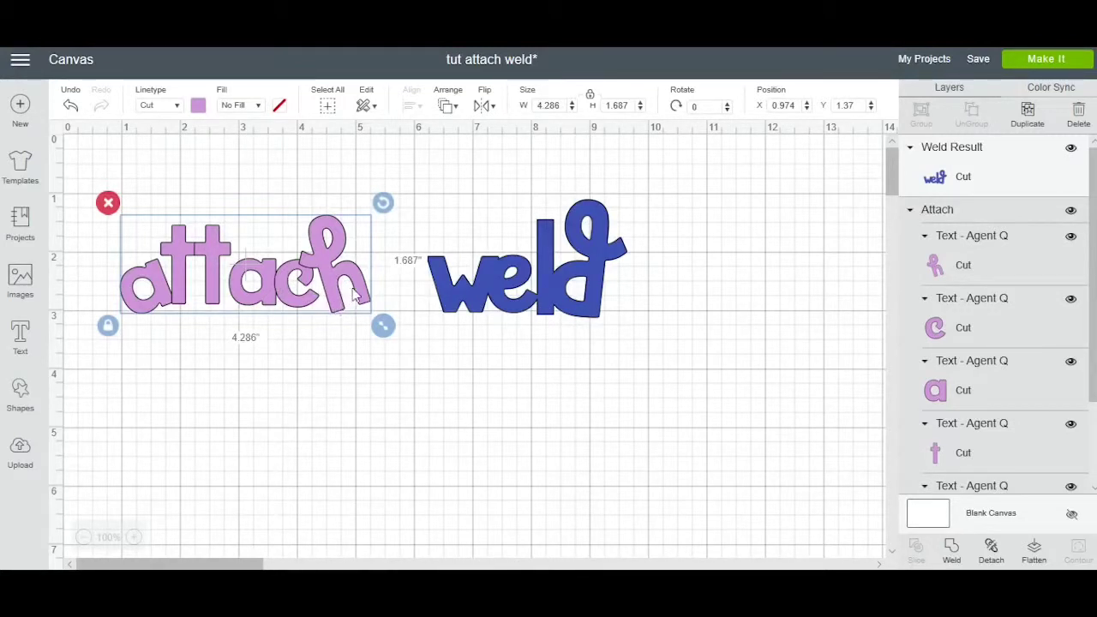
left_click(433, 448)
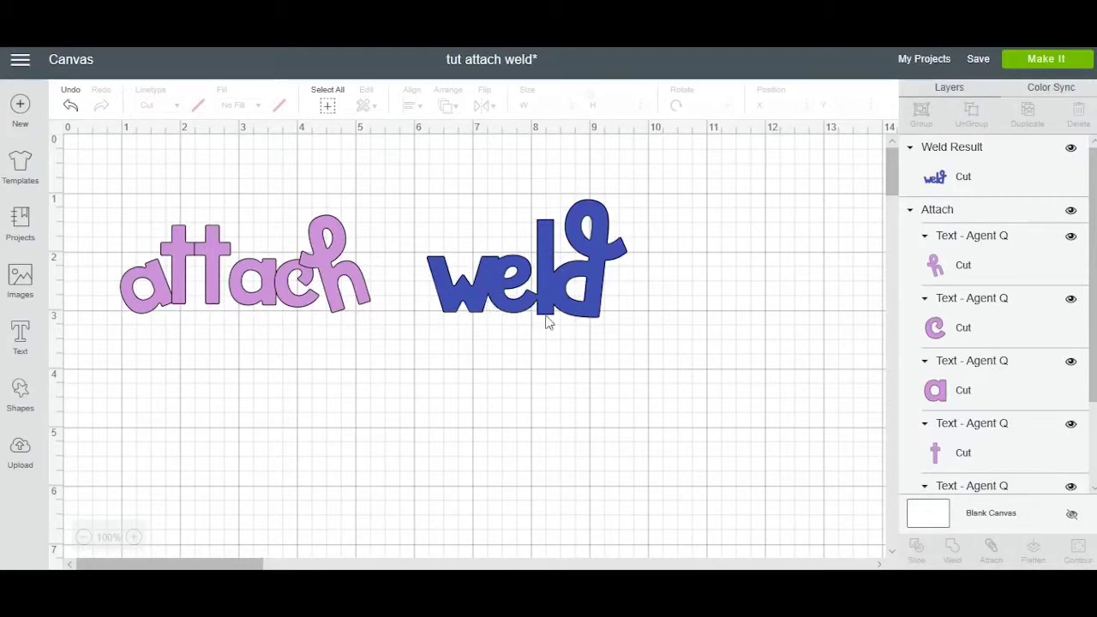
left_click_drag(563, 313, 570, 281)
left_click(561, 360)
Nudge 'attach' slightly and move the weld shape up-left to X 5.852, Y 0.719
left_click(576, 261)
left_click(227, 293)
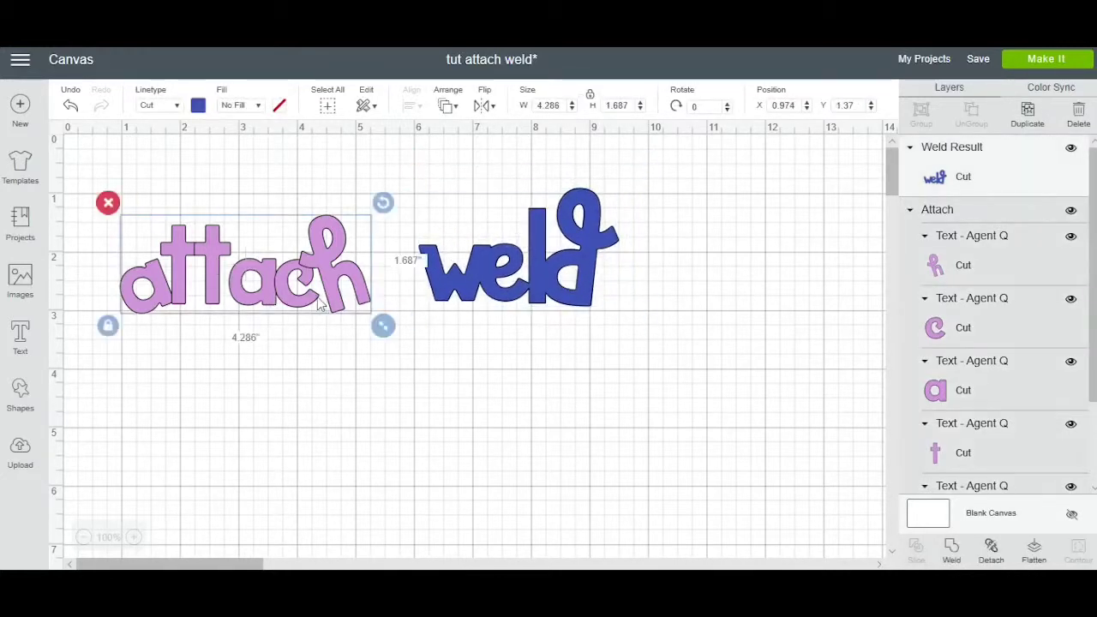
left_click_drag(195, 314, 191, 315)
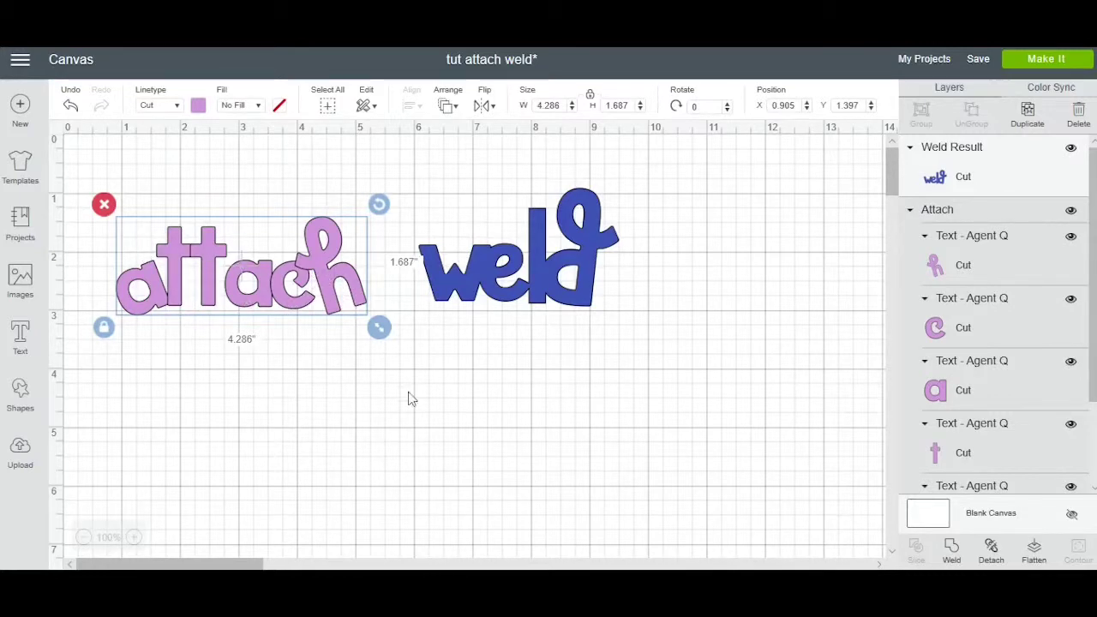
left_click(715, 422)
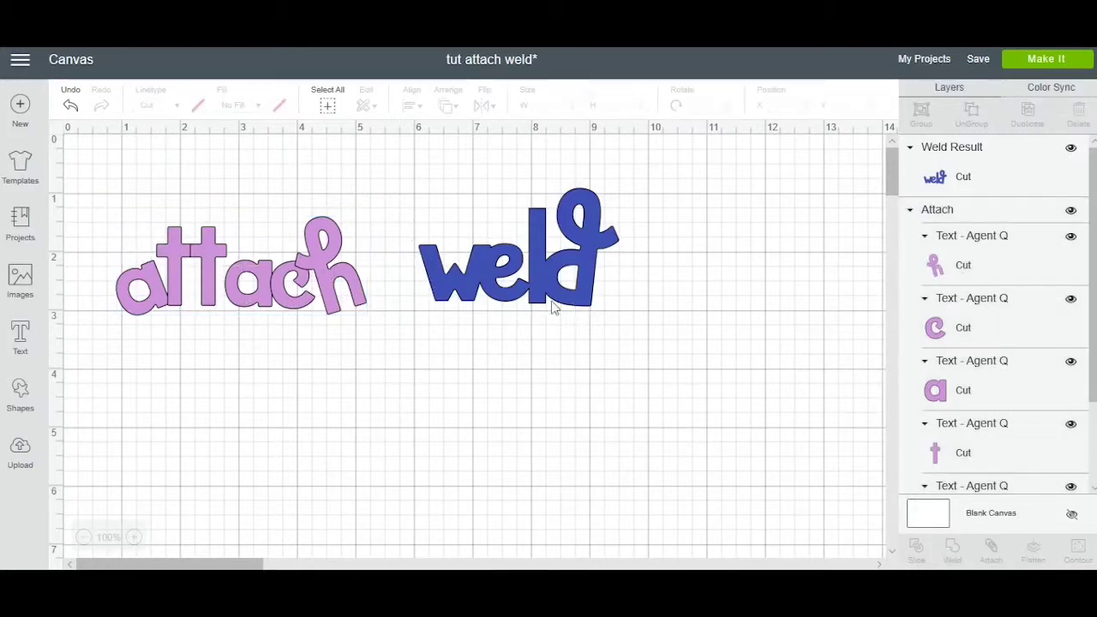
left_click(524, 266)
left_click_drag(525, 266, 512, 254)
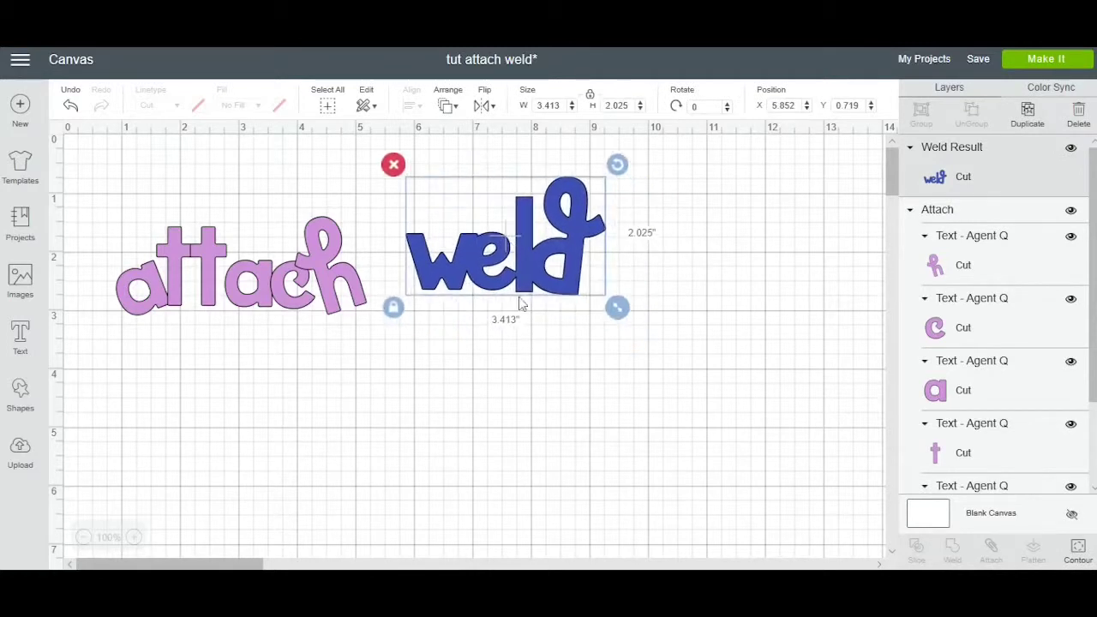
left_click(563, 396)
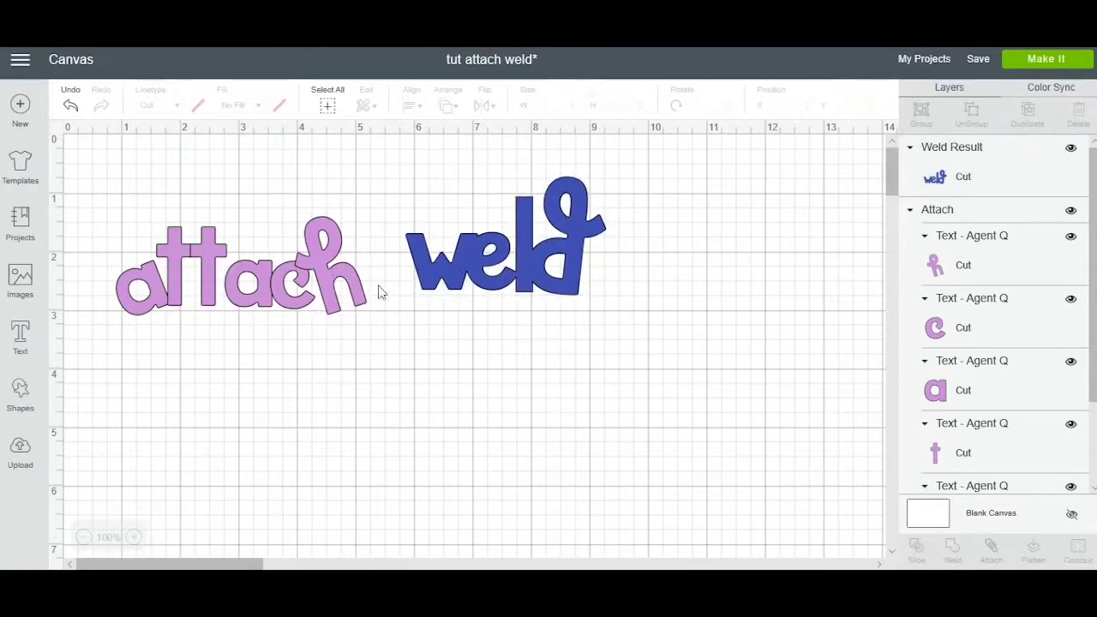